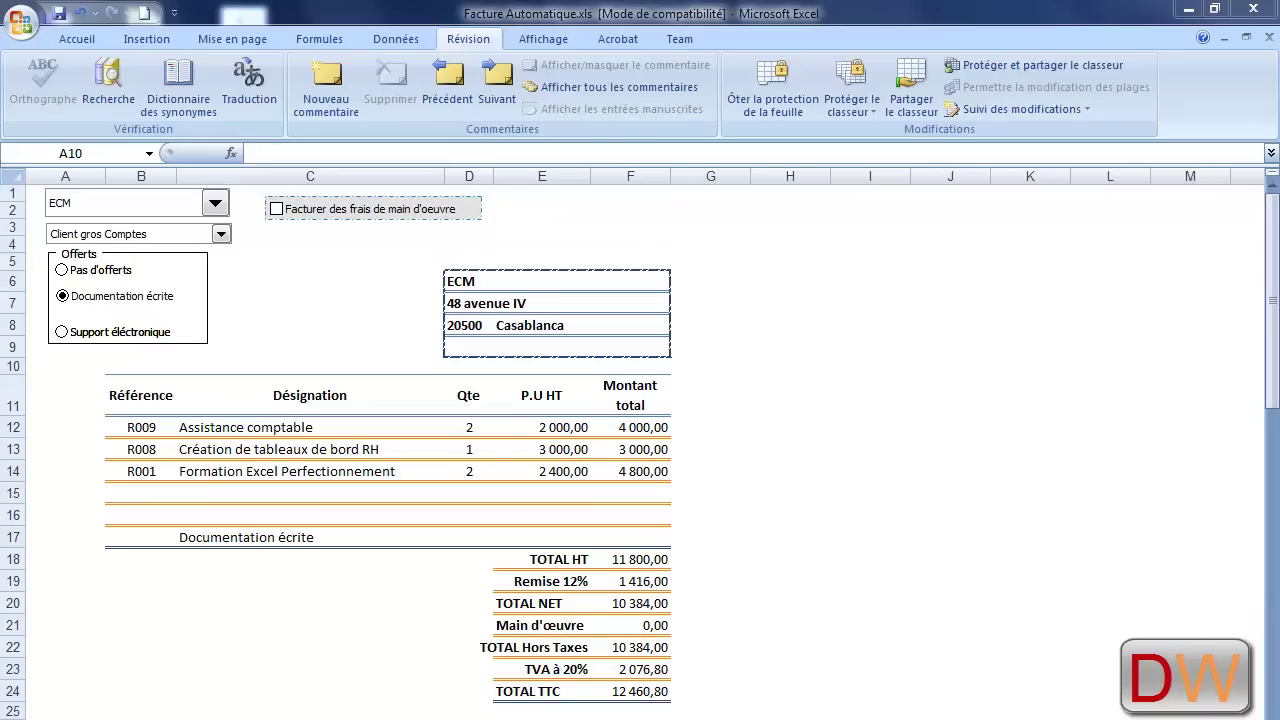
# - Review the client list, the discount rates by client category and the product price list, and return to the invoice sheet
pyautogui.hotkey('ctrl', 'pagedown')
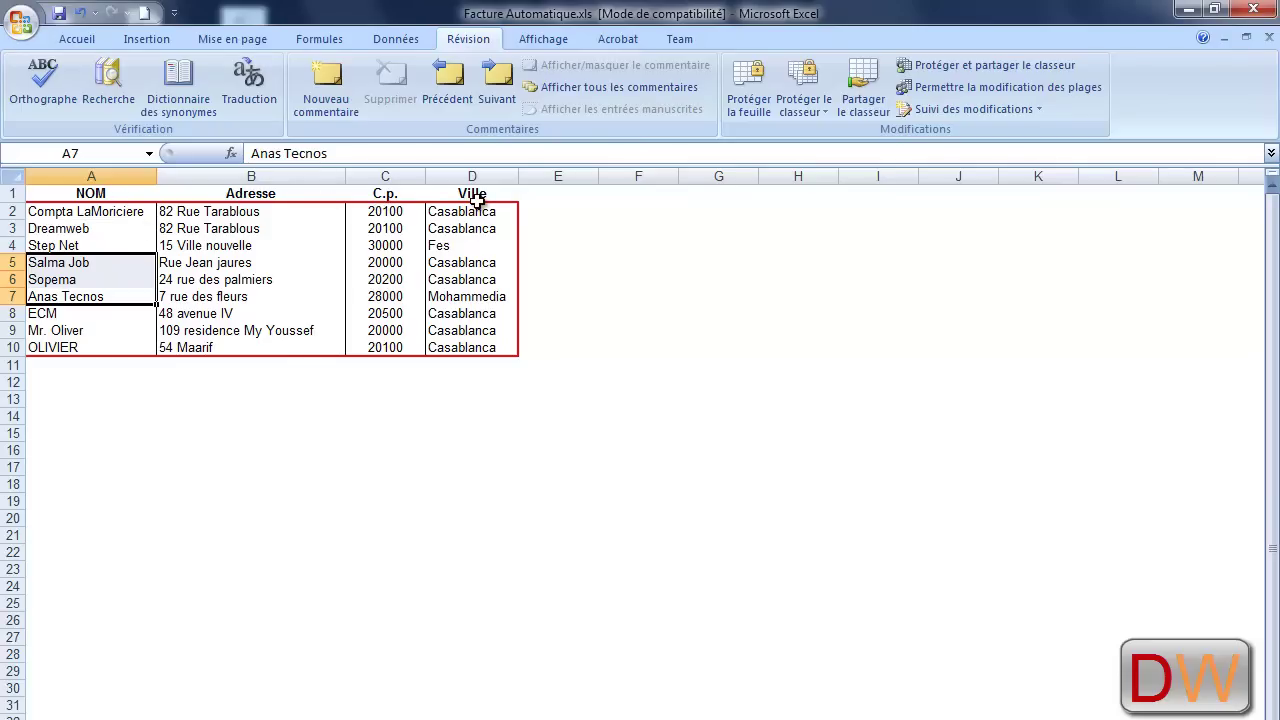
pyautogui.hotkey('ctrl', 'pagedown')
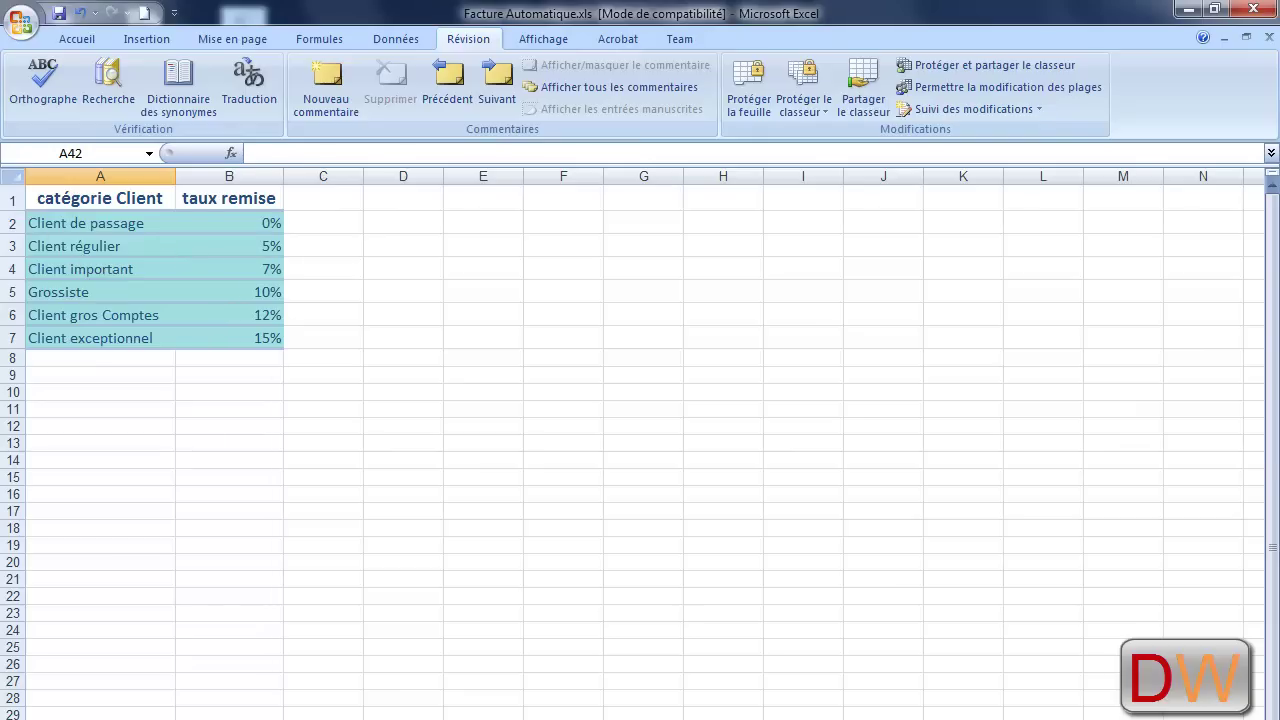
pyautogui.hotkey('ctrl', 'pagedown')
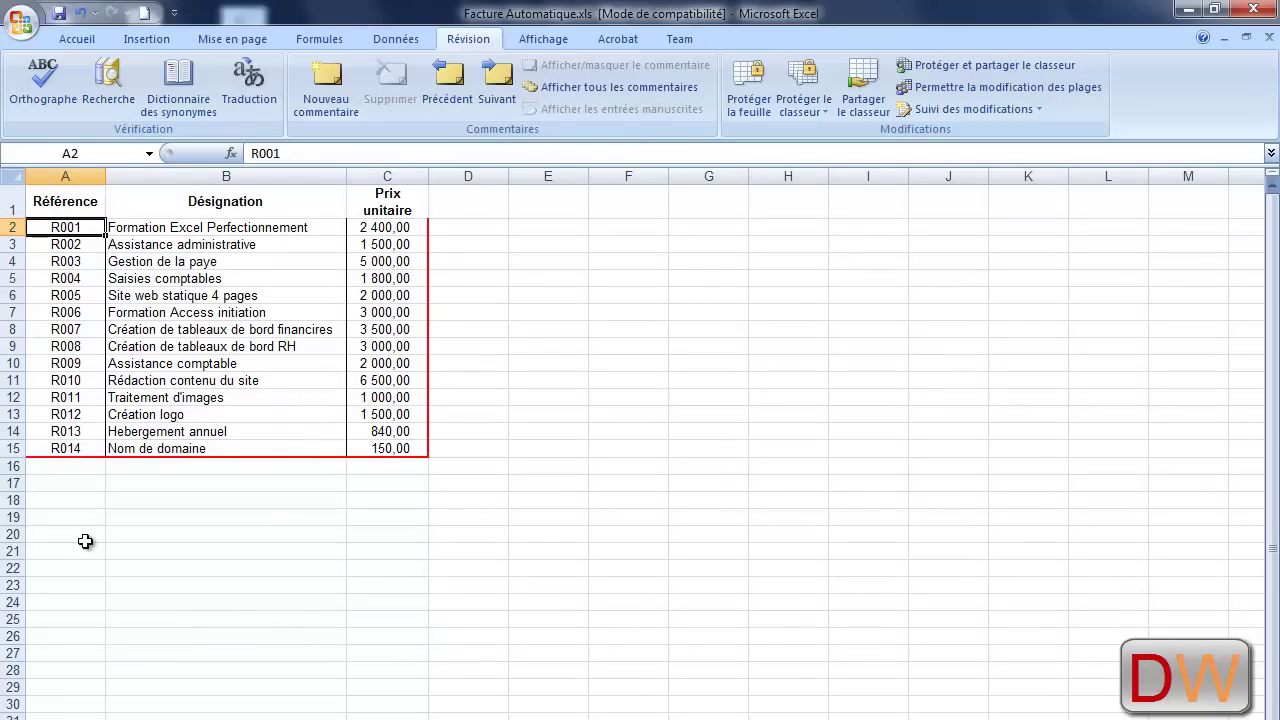
pyautogui.click(58, 198)
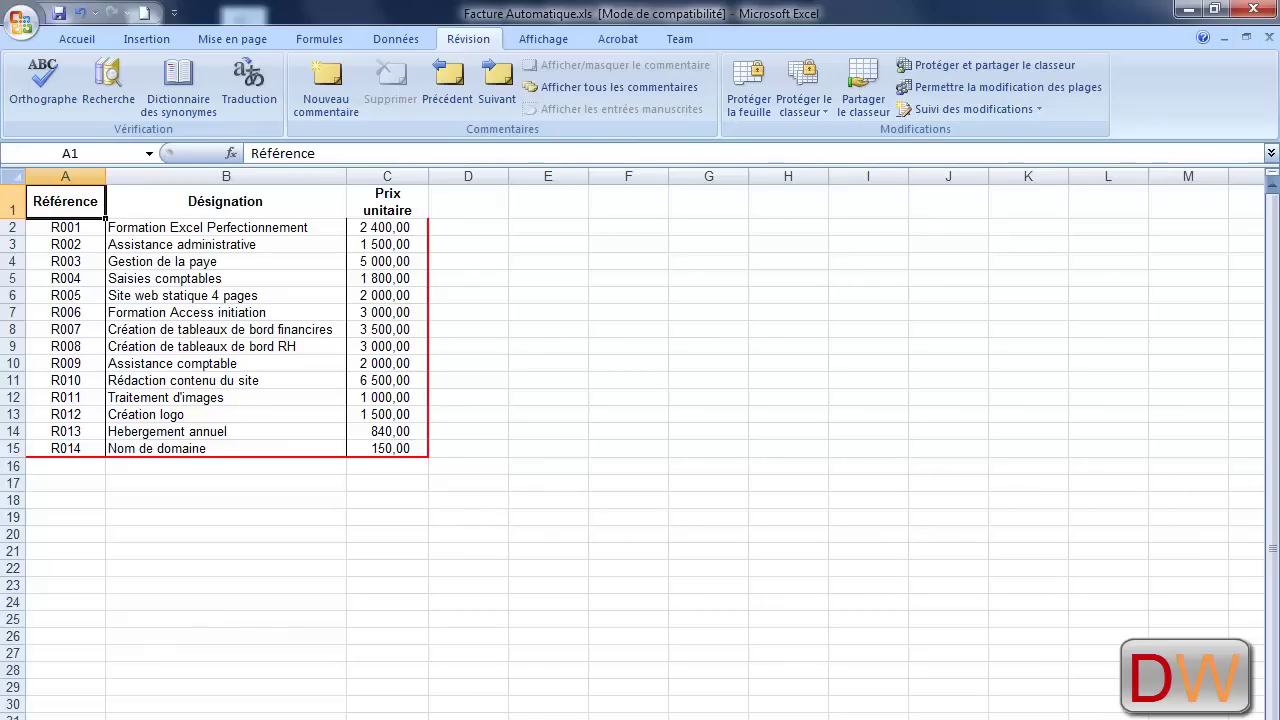
pyautogui.click(126, 718)
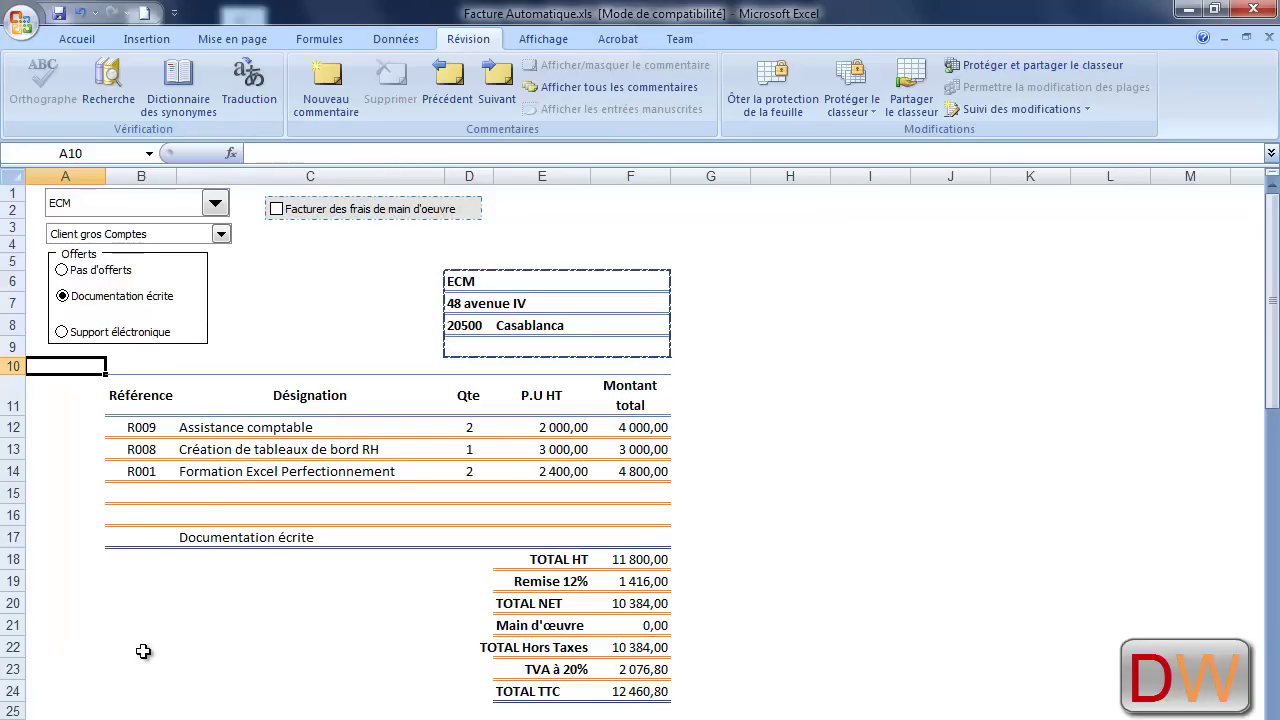
# - Choose Step Net as the invoice client and highlight the address block D6:F9
pyautogui.click(216, 204)
pyautogui.moveTo(226, 268)
pyautogui.mouseDown()
pyautogui.moveTo(225, 240)
pyautogui.moveTo(222, 292)
pyautogui.mouseUp()
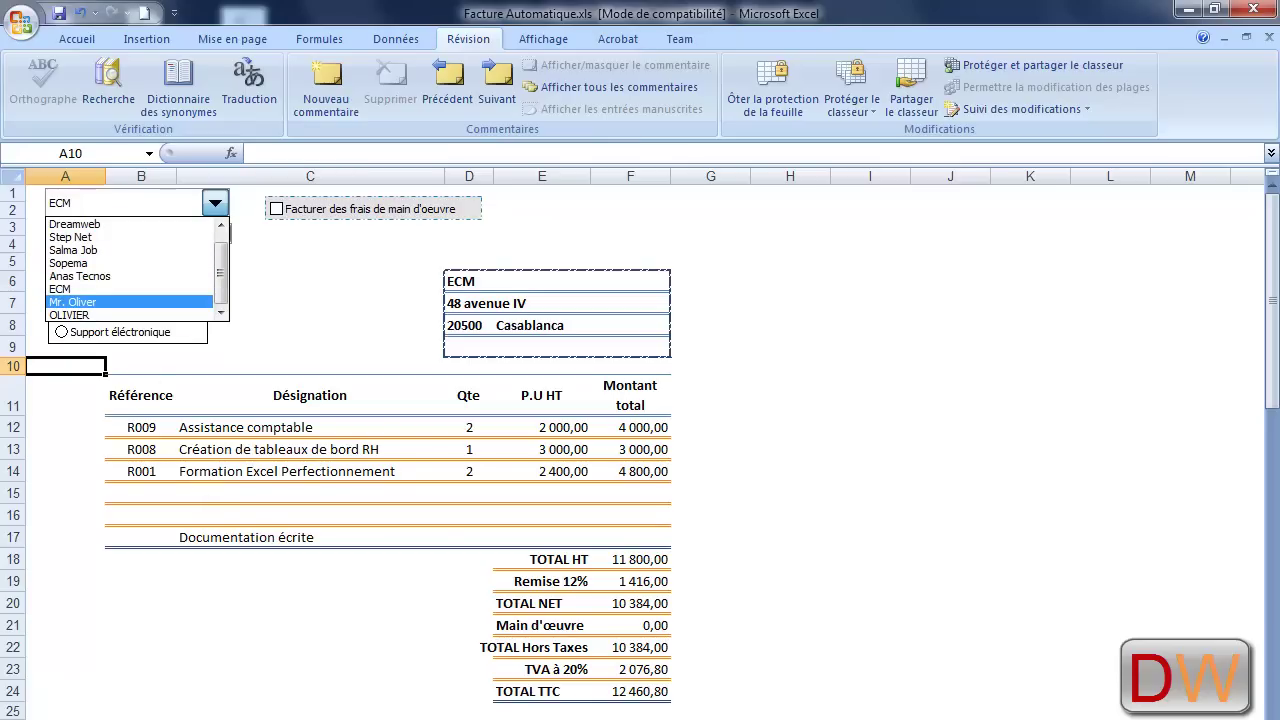
pyautogui.click(86, 240)
pyautogui.moveTo(462, 284); pyautogui.dragTo(635, 360)
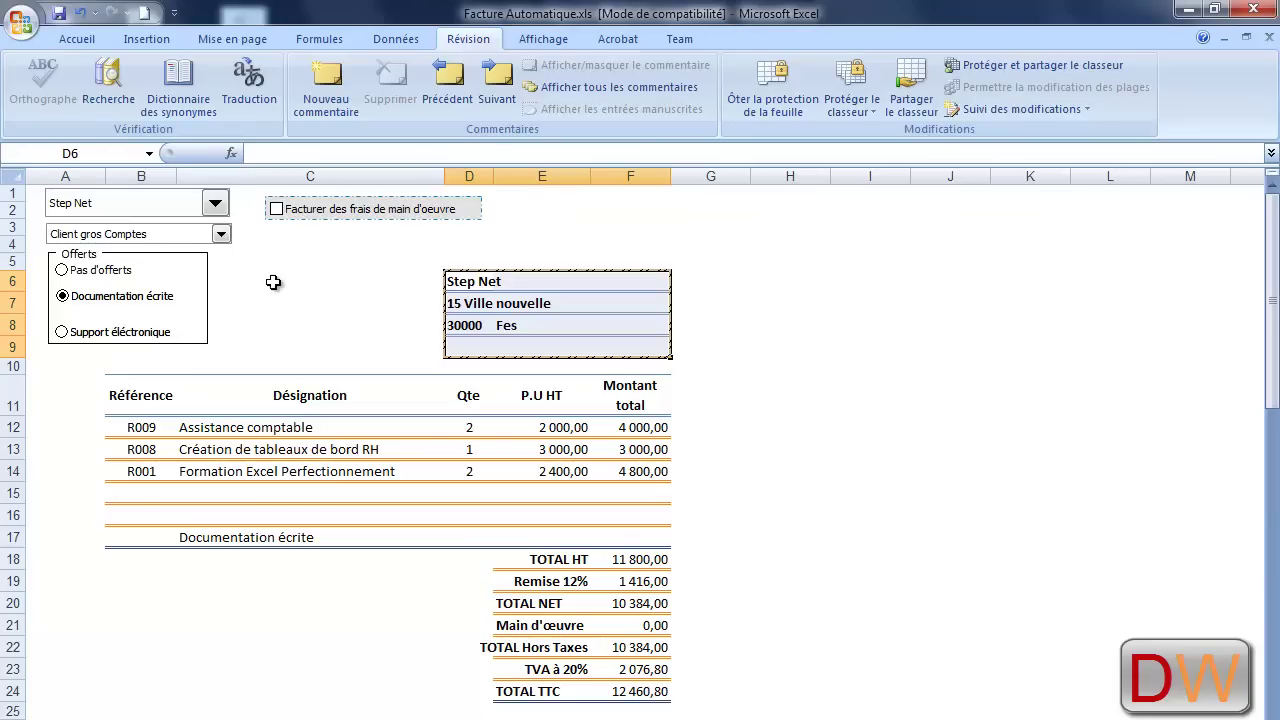
# - Check the discount row against the client categories and set the invoice's client category to Client régulier
pyautogui.click(222, 235)
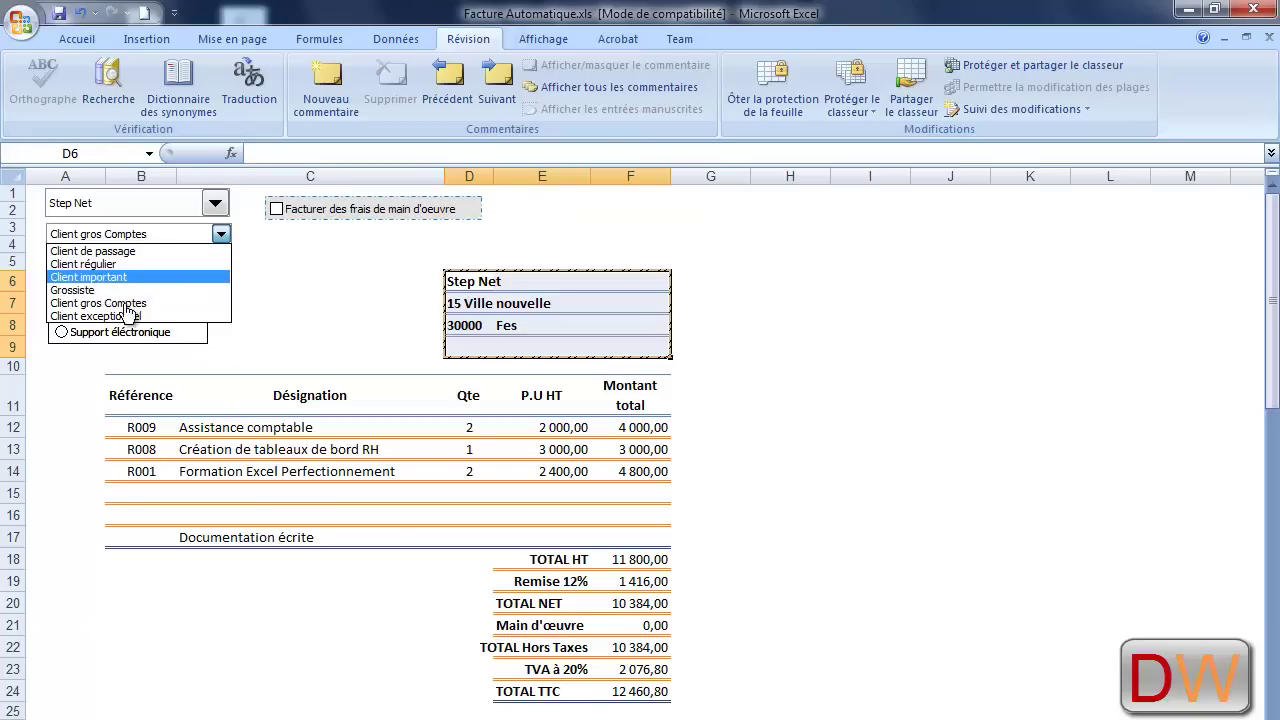
pyautogui.click(493, 579)
pyautogui.moveTo(493, 579); pyautogui.dragTo(667, 587)
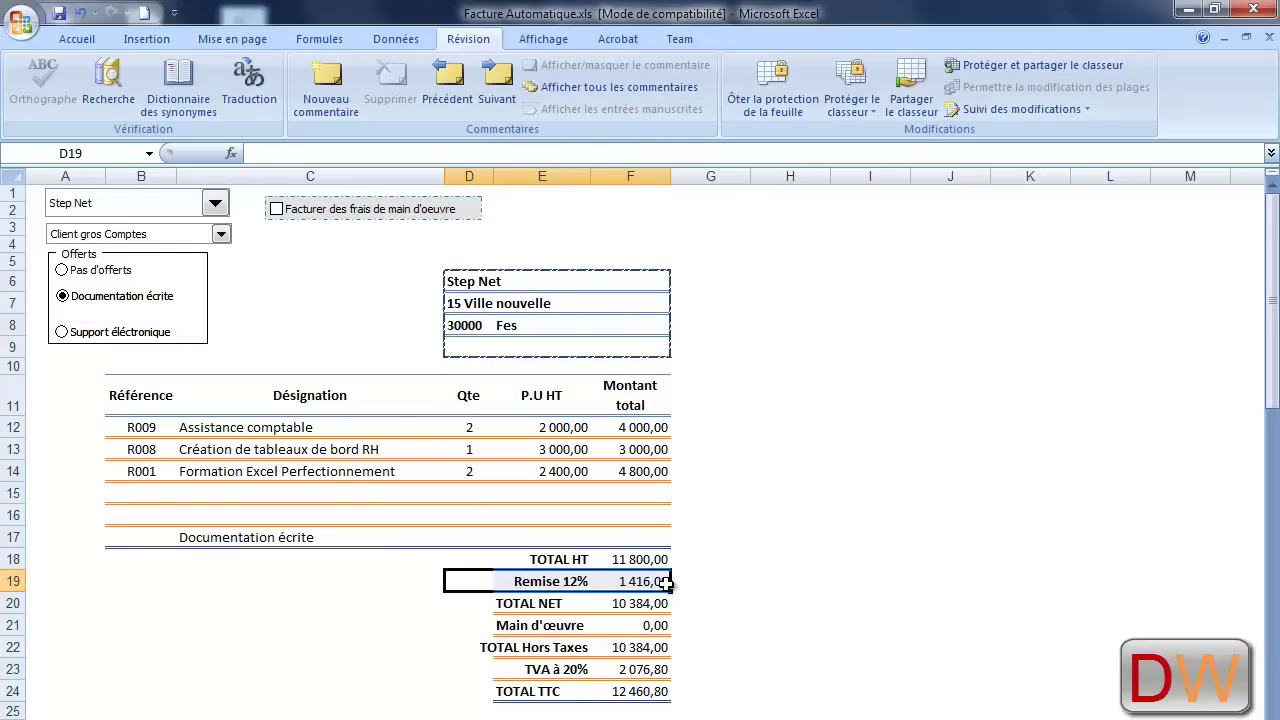
pyautogui.click(221, 235)
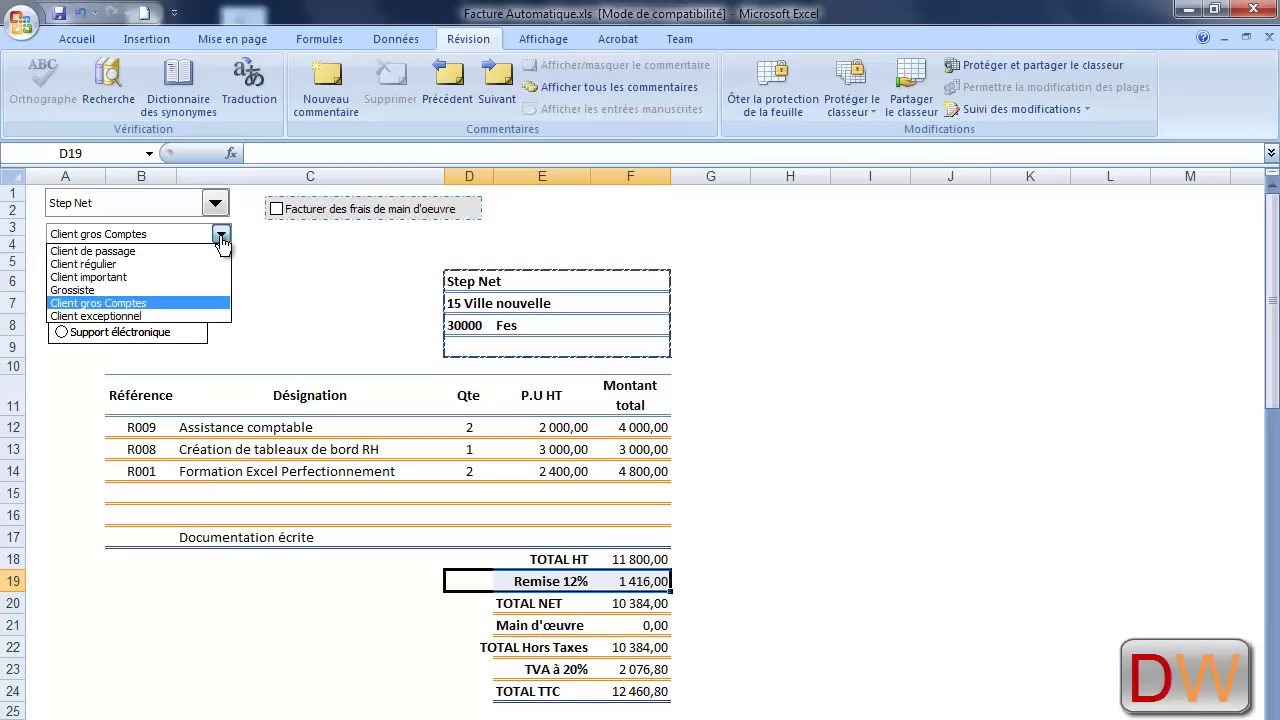
pyautogui.click(155, 270)
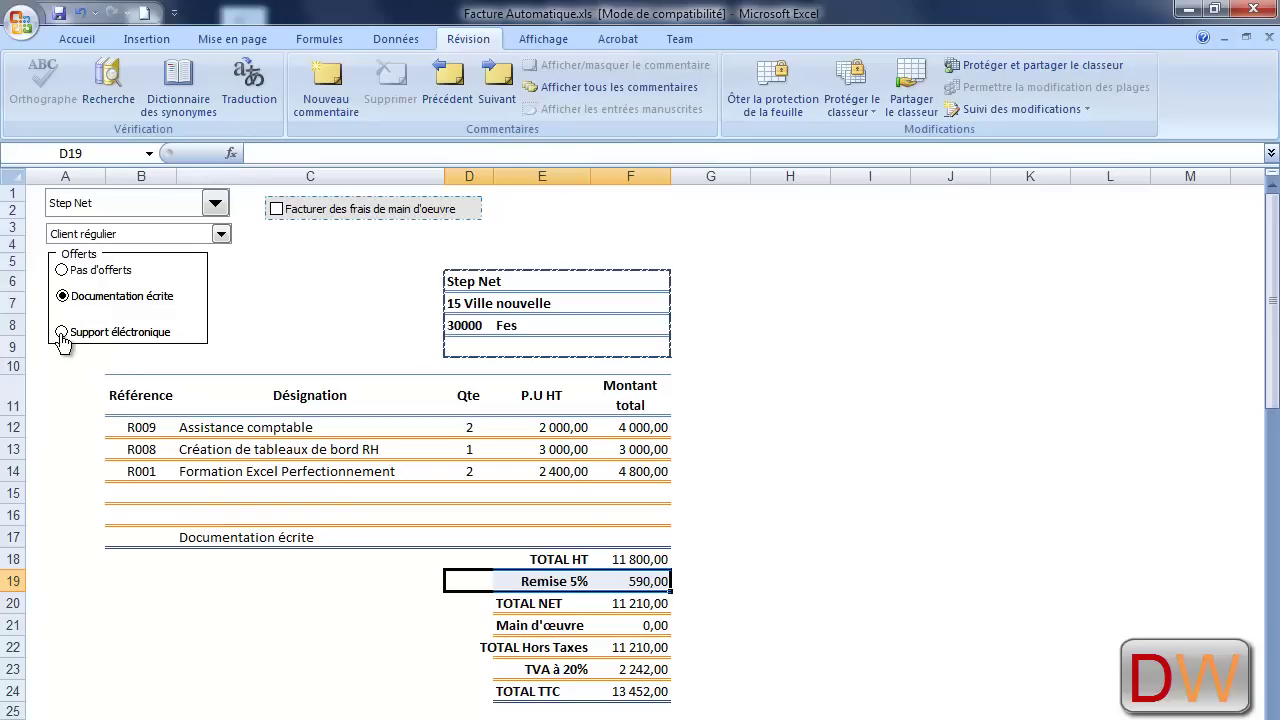
# - Check the offered-item line in row 17 and set the Offerts option to Support éléctronique
pyautogui.moveTo(175, 539); pyautogui.dragTo(277, 554)
pyautogui.click(260, 607)
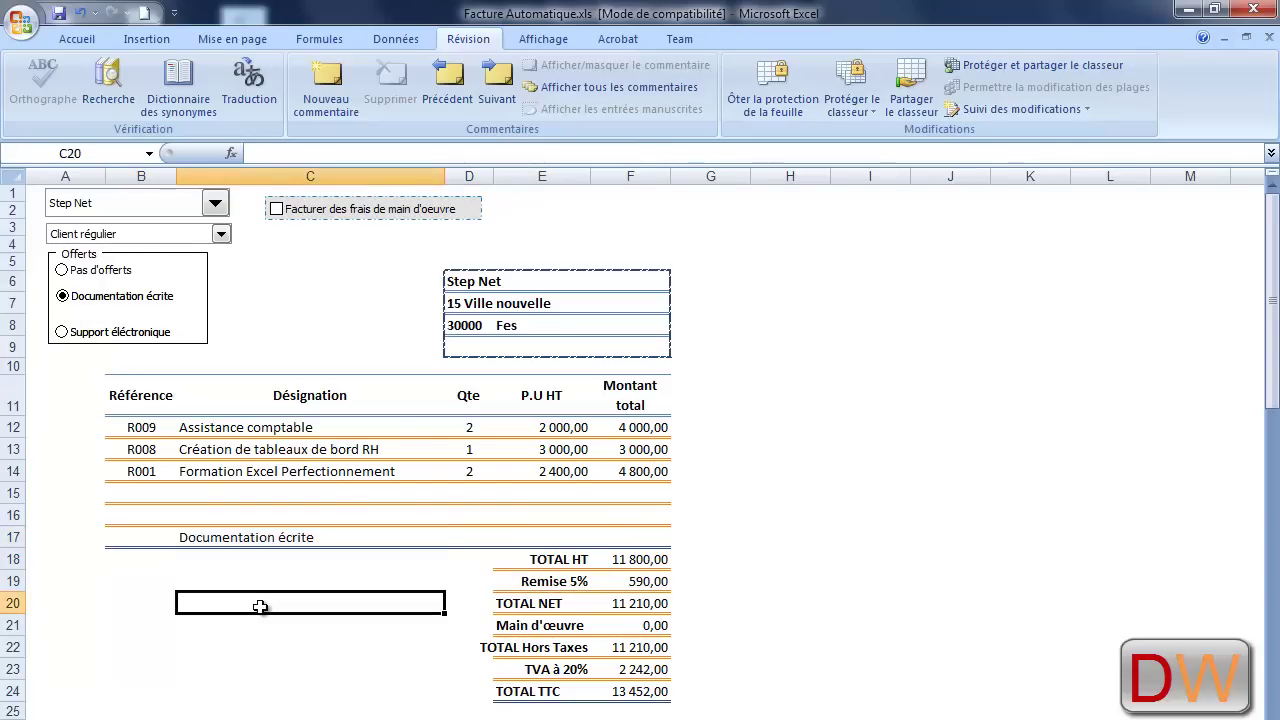
pyautogui.click(63, 333)
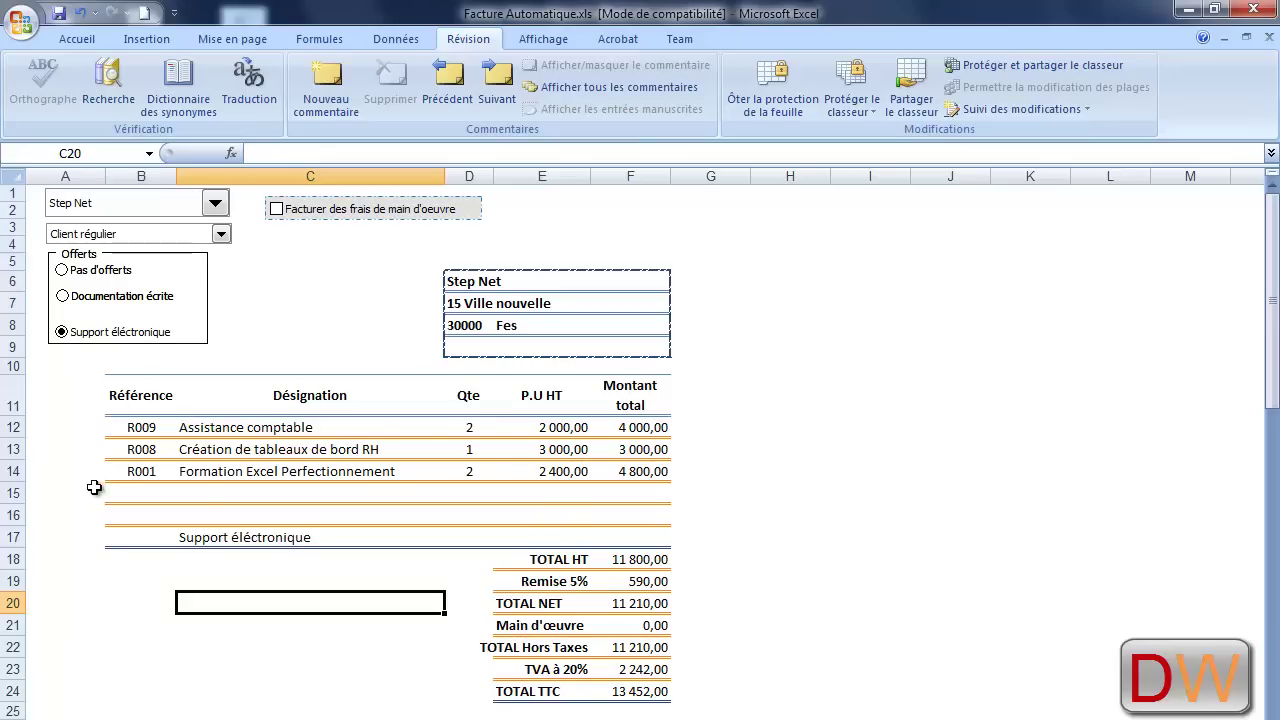
# - Set the first invoice line's reference in B12 to R006
pyautogui.click(136, 427)
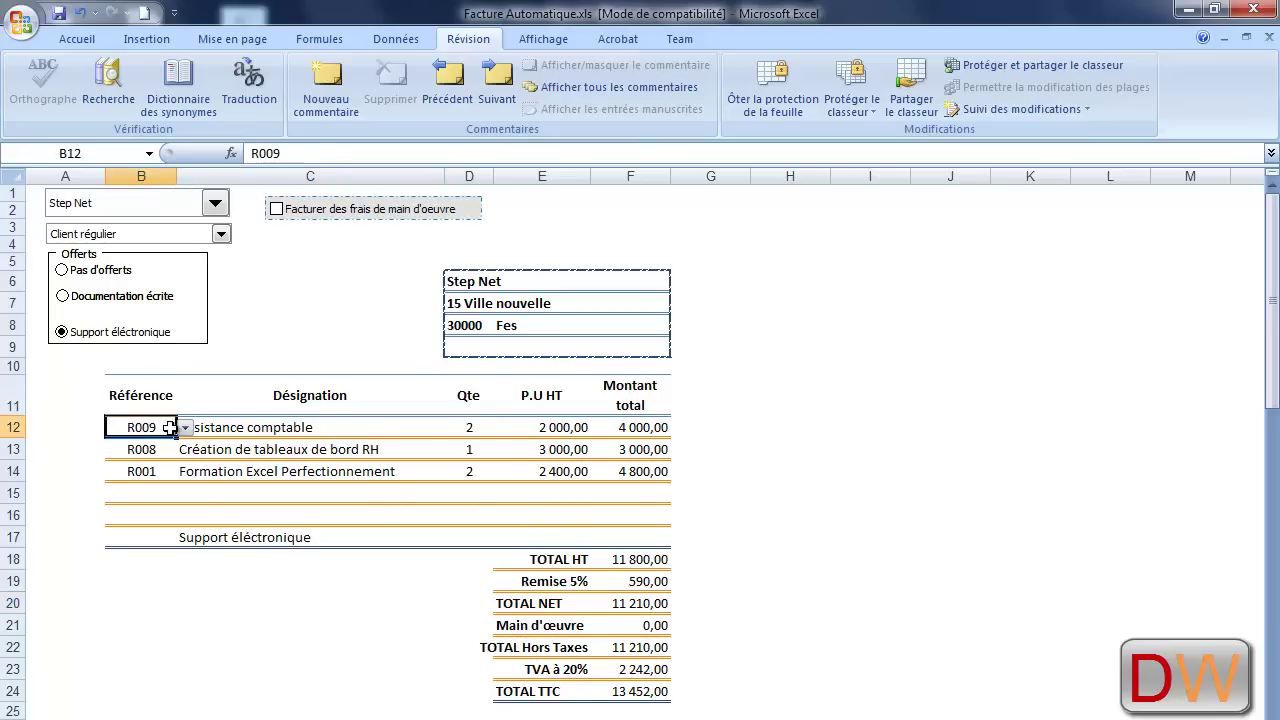
pyautogui.click(185, 427)
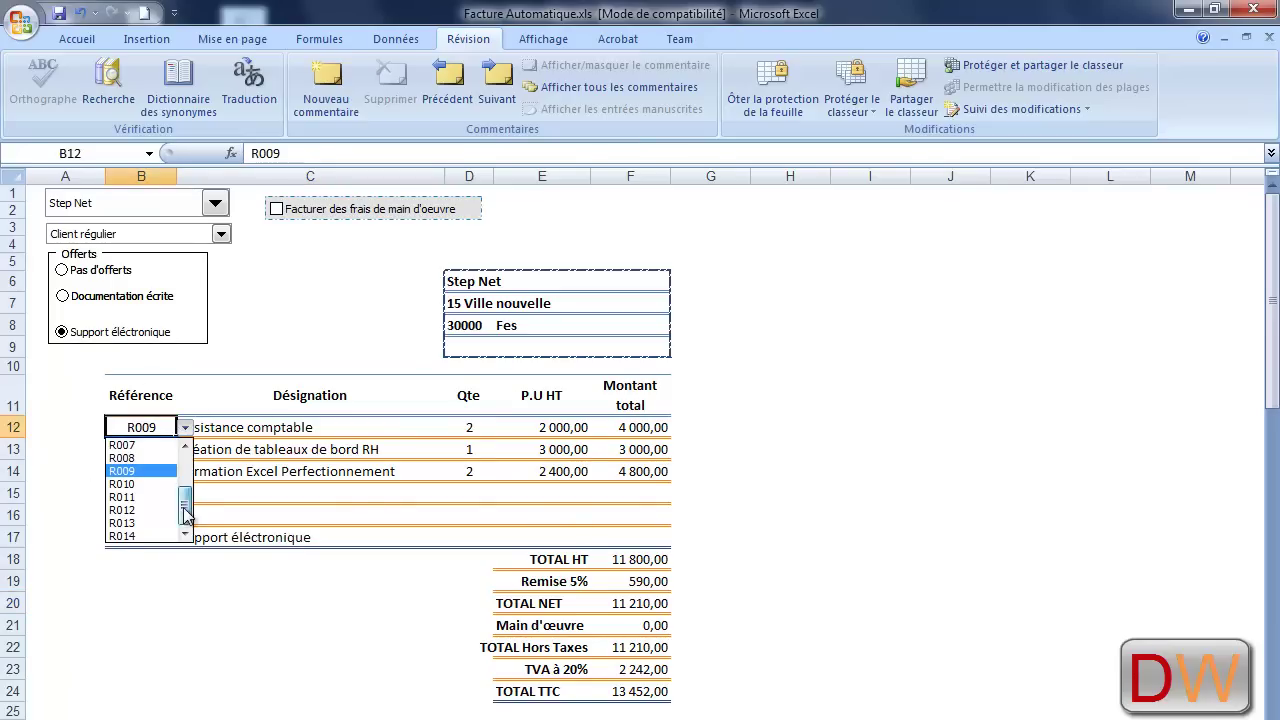
pyautogui.moveTo(185, 490); pyautogui.dragTo(183, 460)
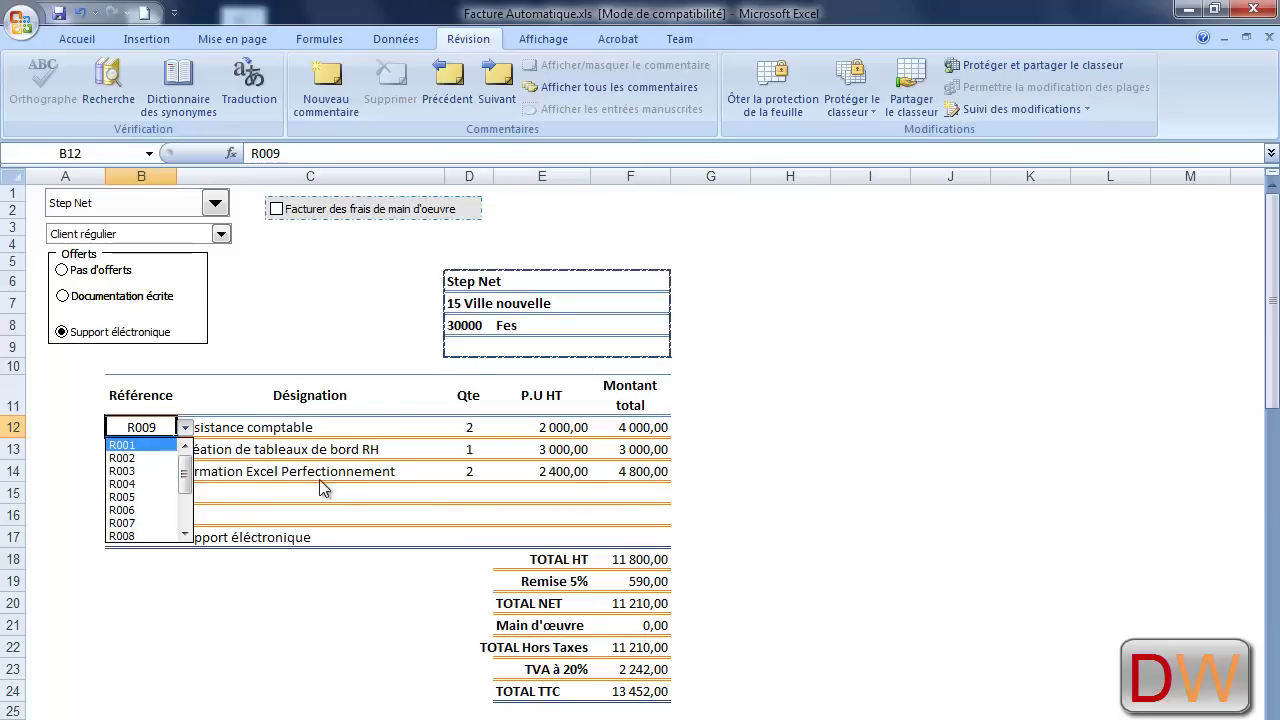
pyautogui.click(140, 509)
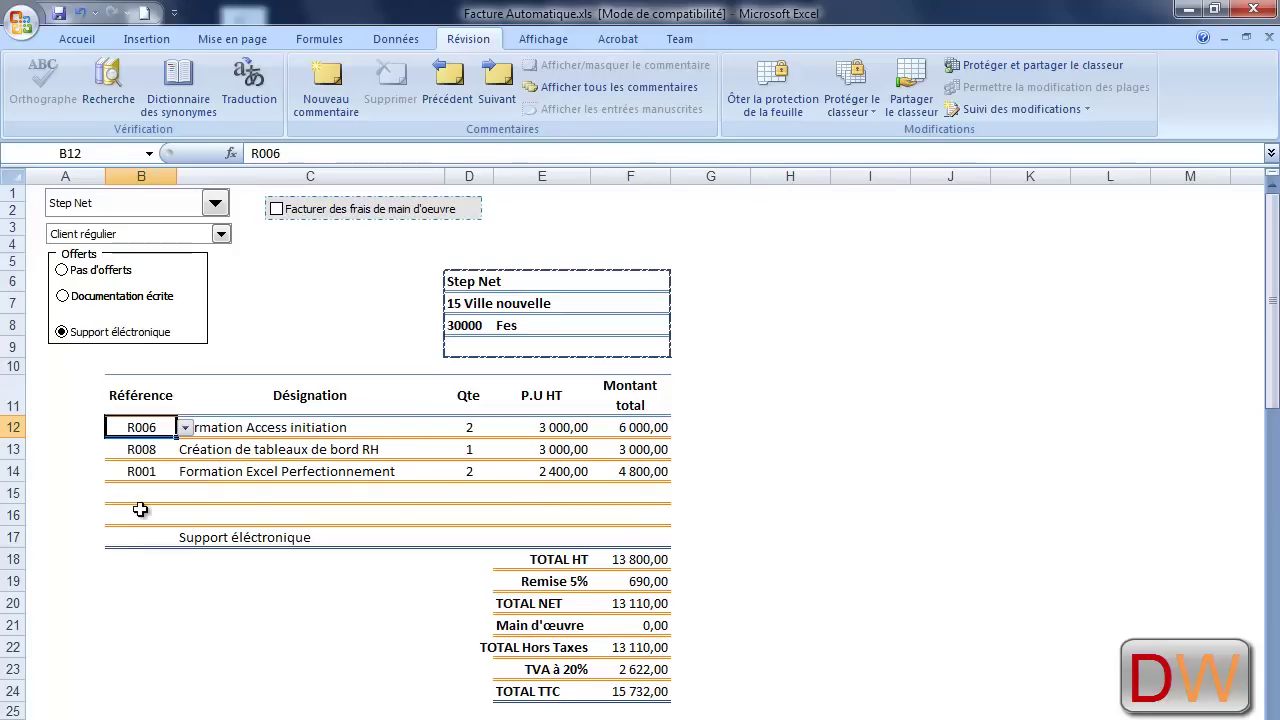
# - Change the first invoice line's reference in B12 to R011 and check its designation
pyautogui.click(185, 427)
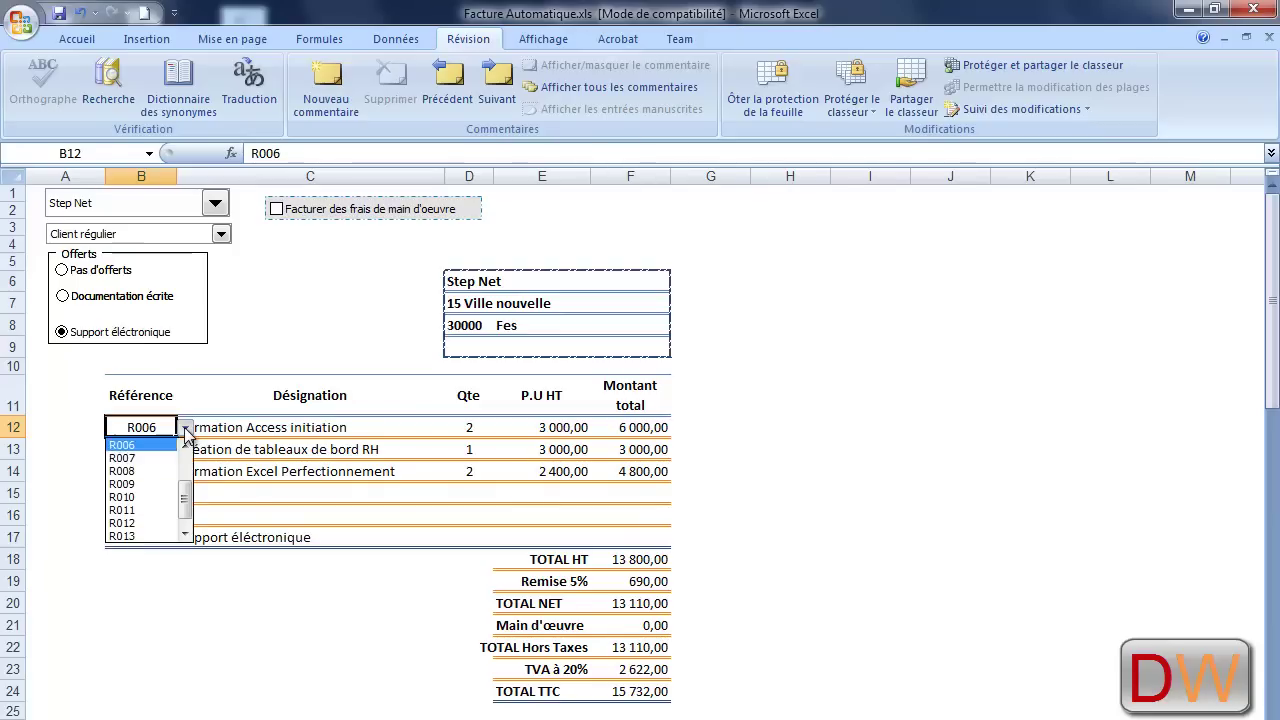
pyautogui.click(140, 510)
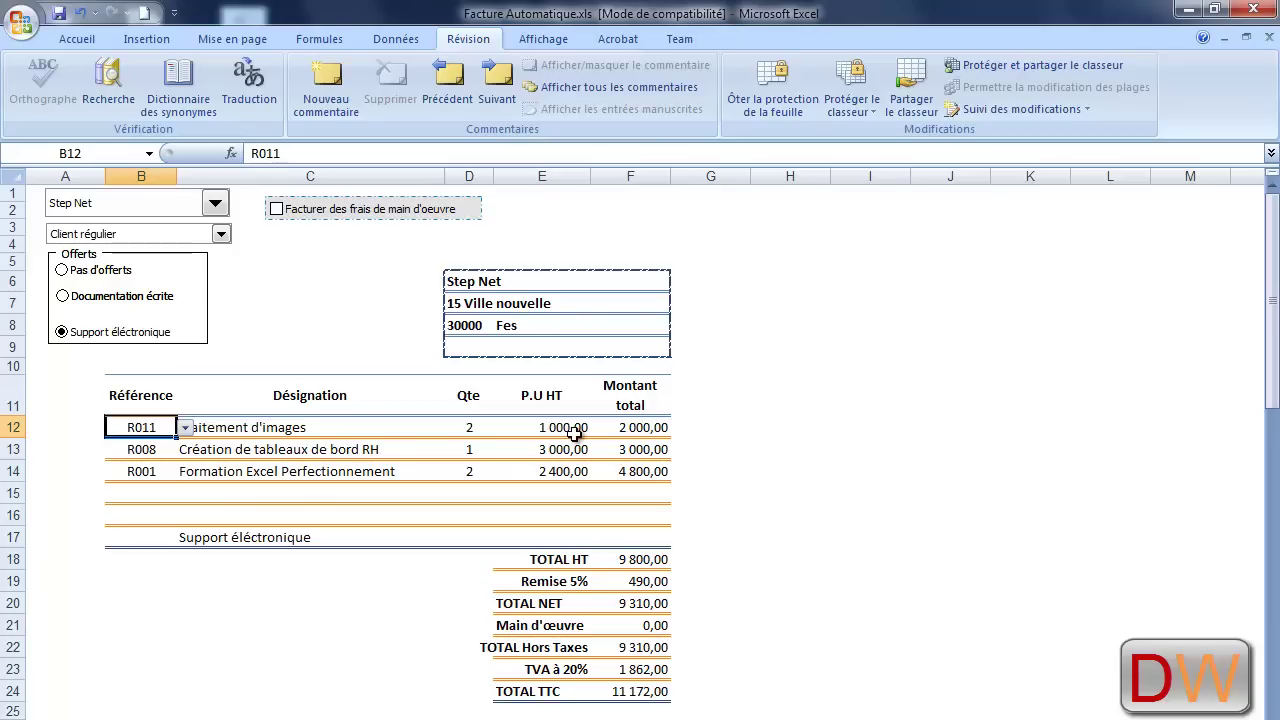
pyautogui.click(234, 430)
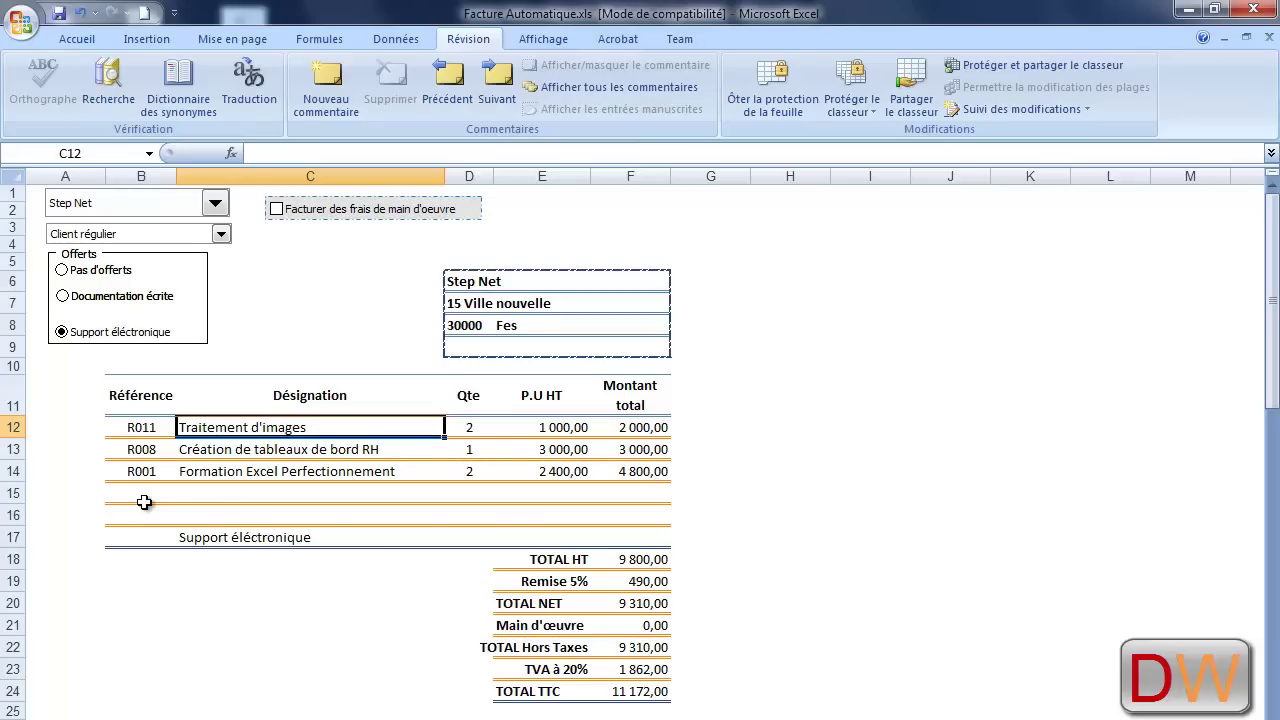
# - Examine the TOTAL HT, Remise and TOTAL NET rows of the invoice and the selected client category
pyautogui.scroll(-1, 518, 519)
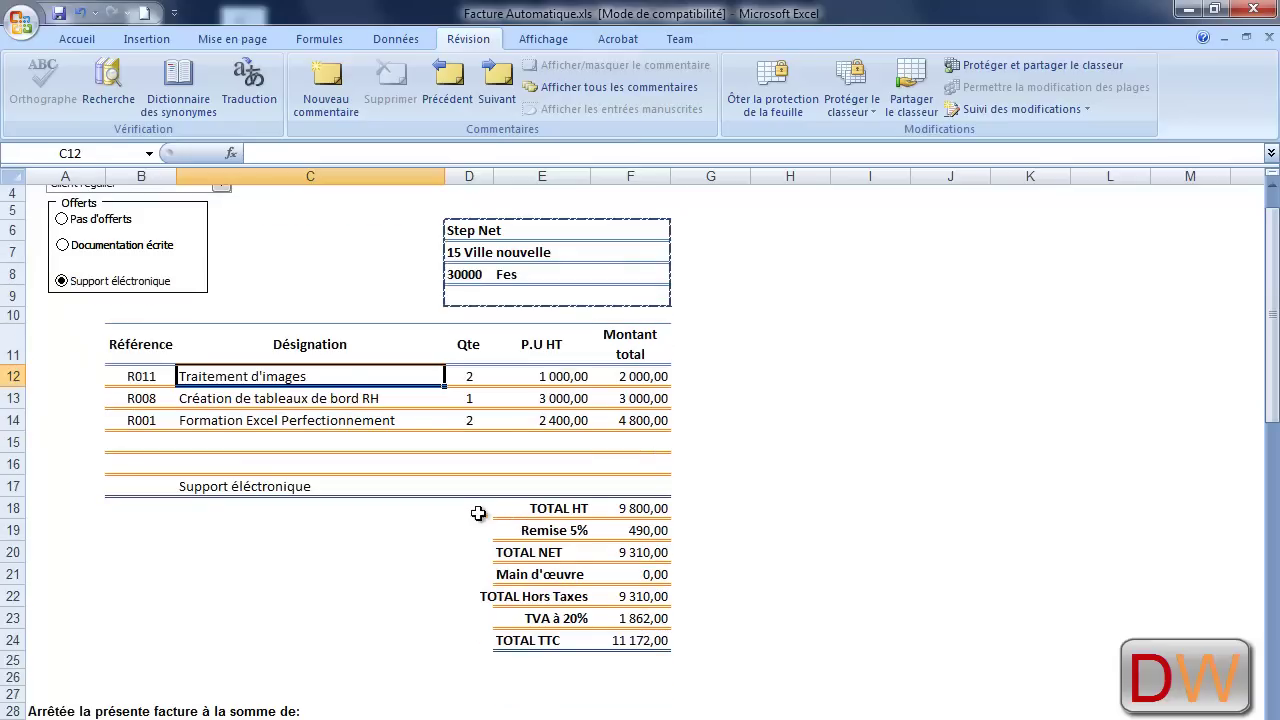
pyautogui.click(557, 509)
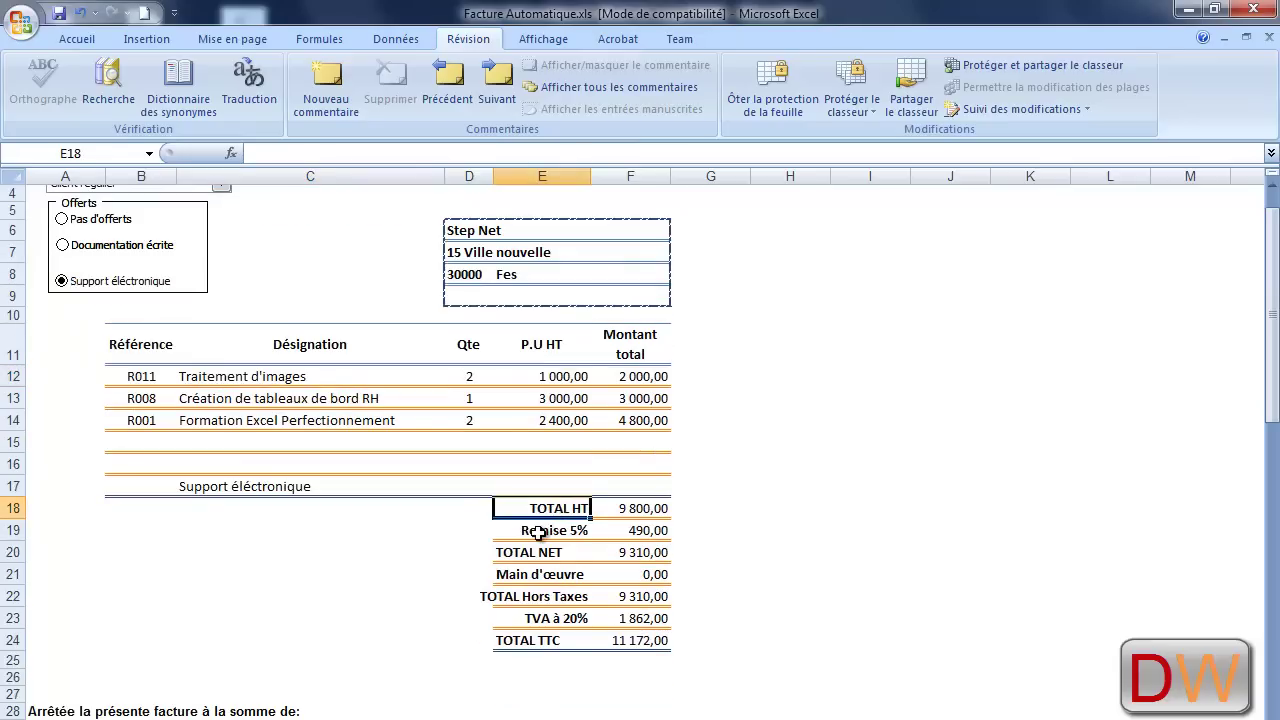
pyautogui.click(530, 532)
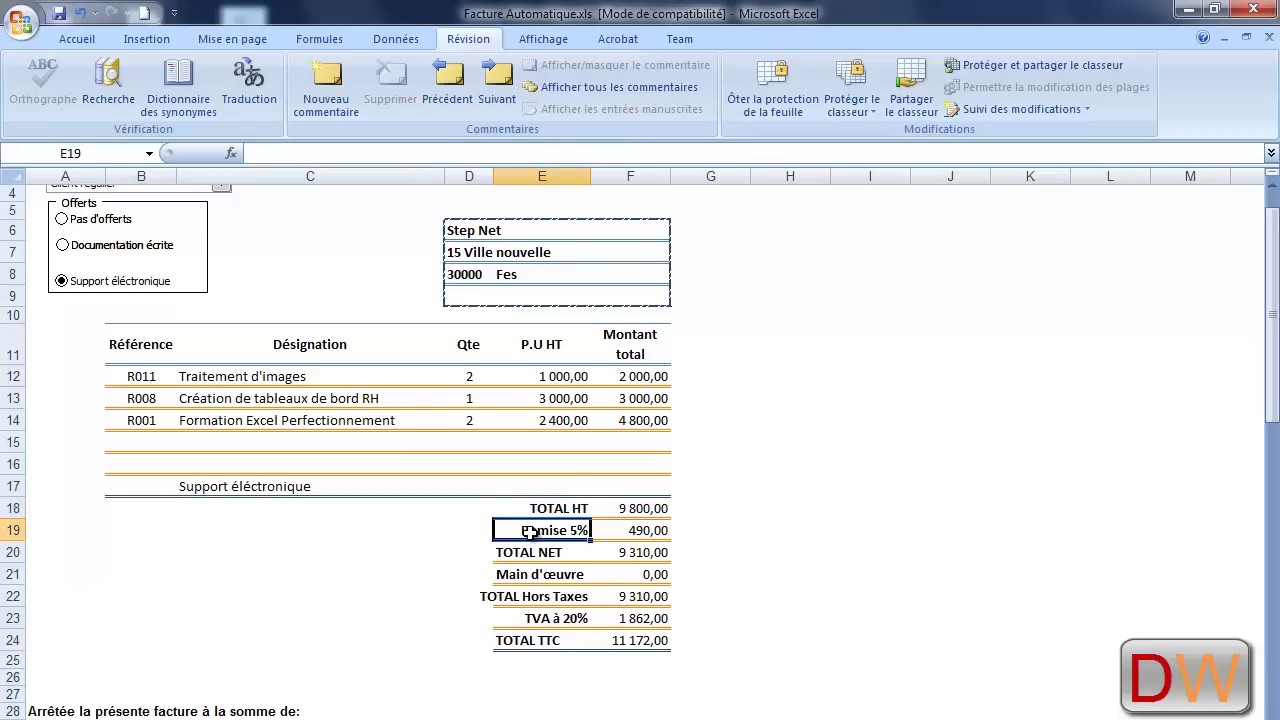
pyautogui.scroll(1, 449, 600)
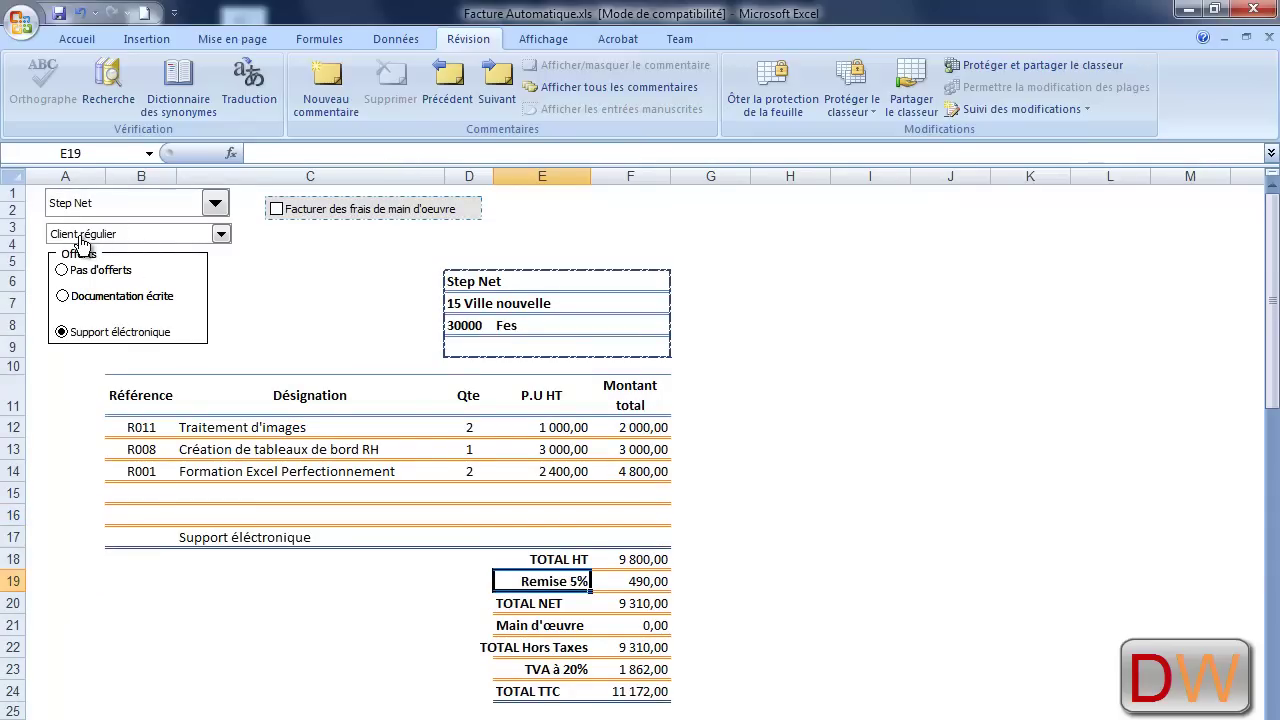
pyautogui.click(524, 604)
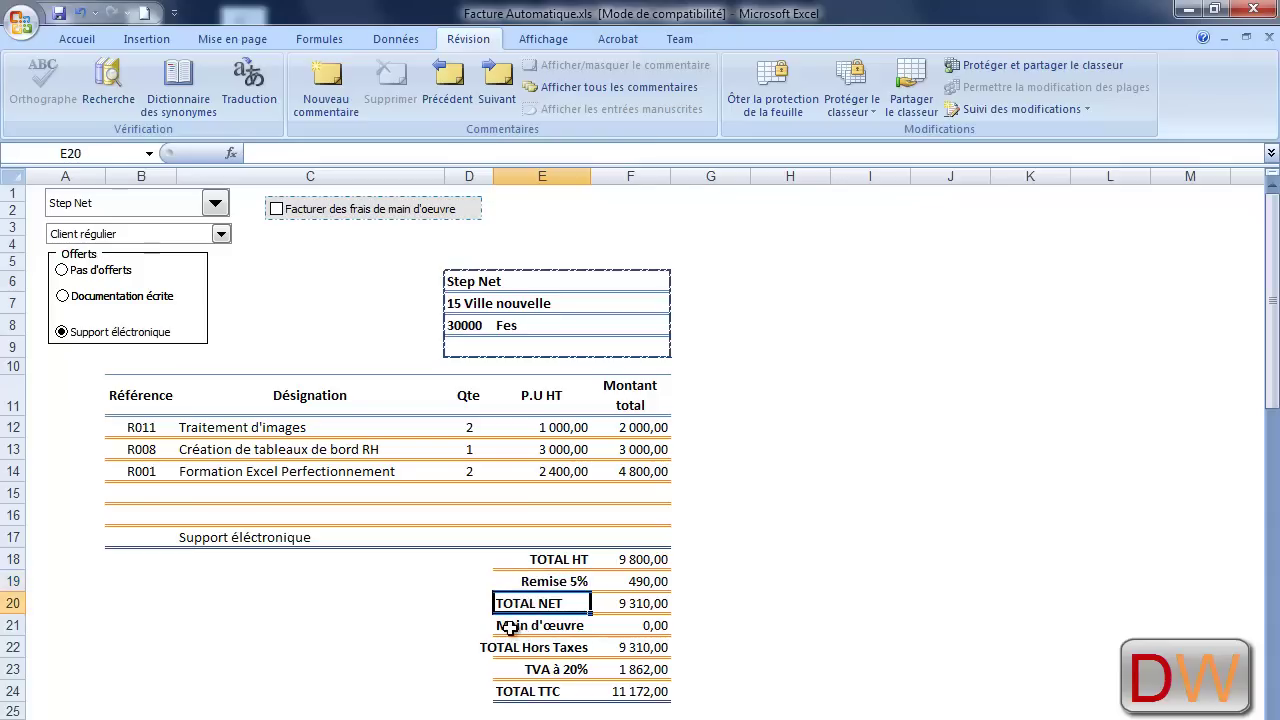
# - Turn on the option Facturer des frais de main d'oeuvre to bill labour in the Main d'œuvre row
pyautogui.click(506, 628)
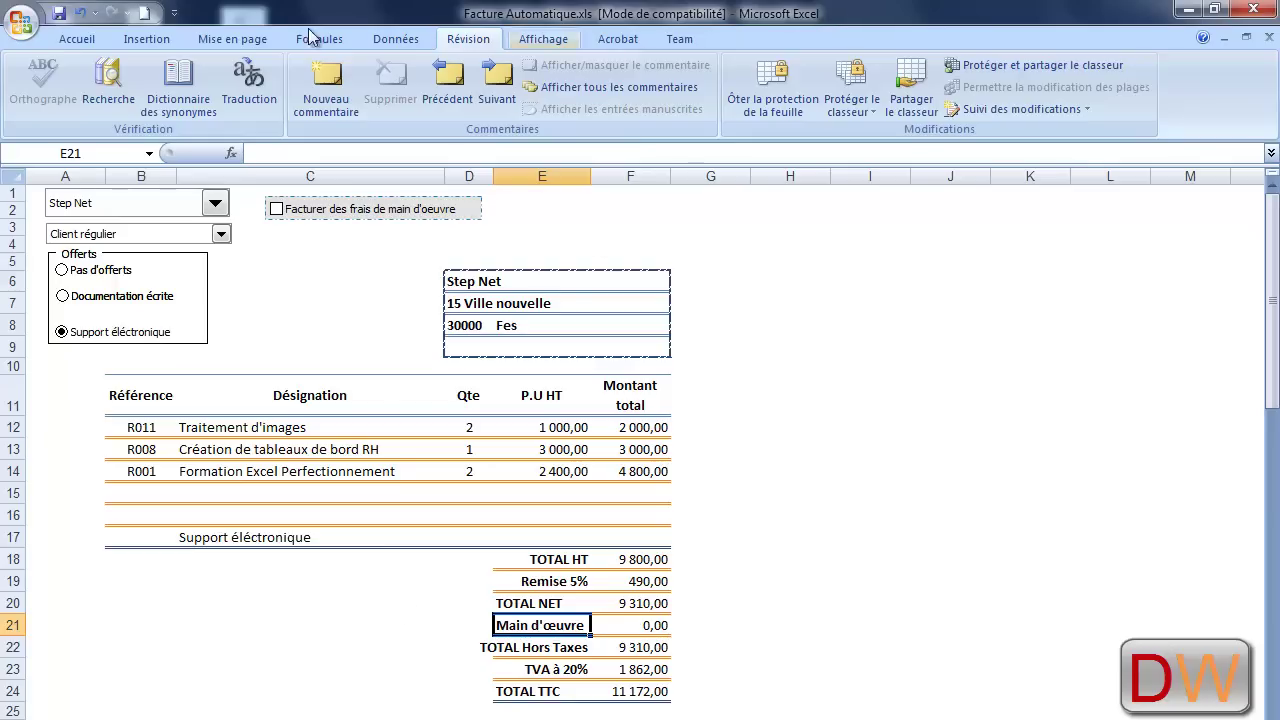
pyautogui.click(278, 212)
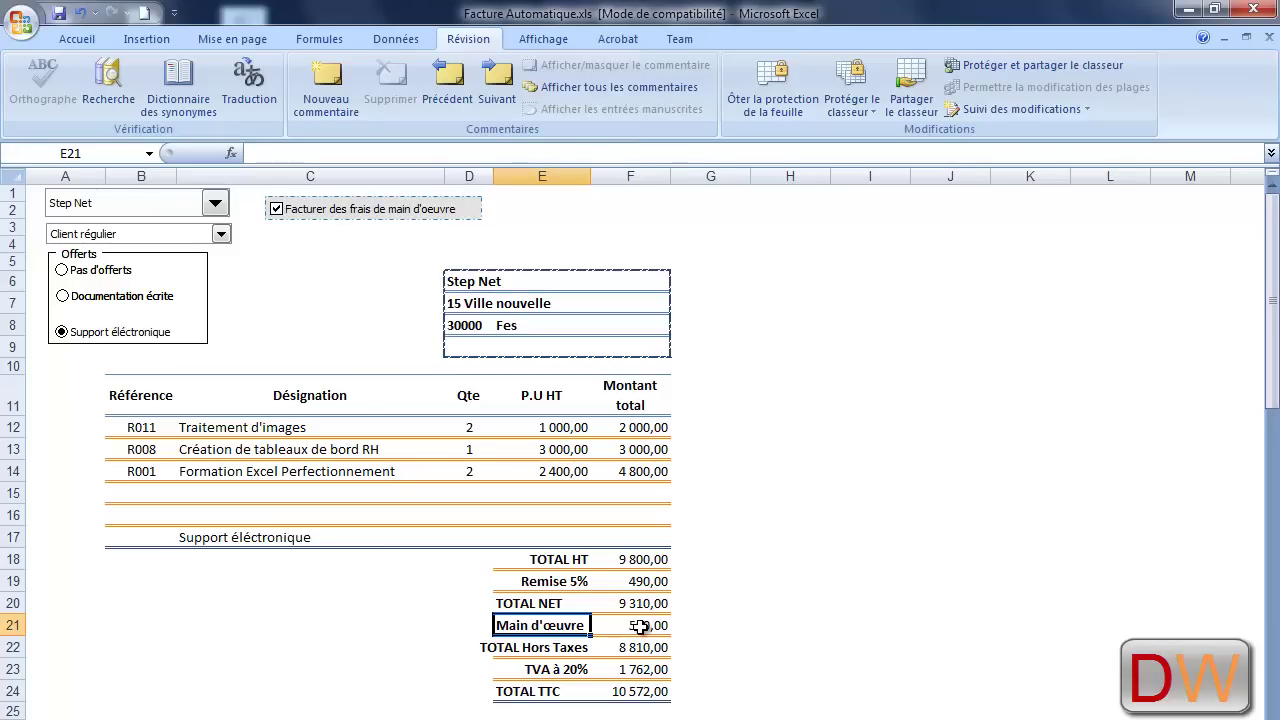
pyautogui.click(442, 656)
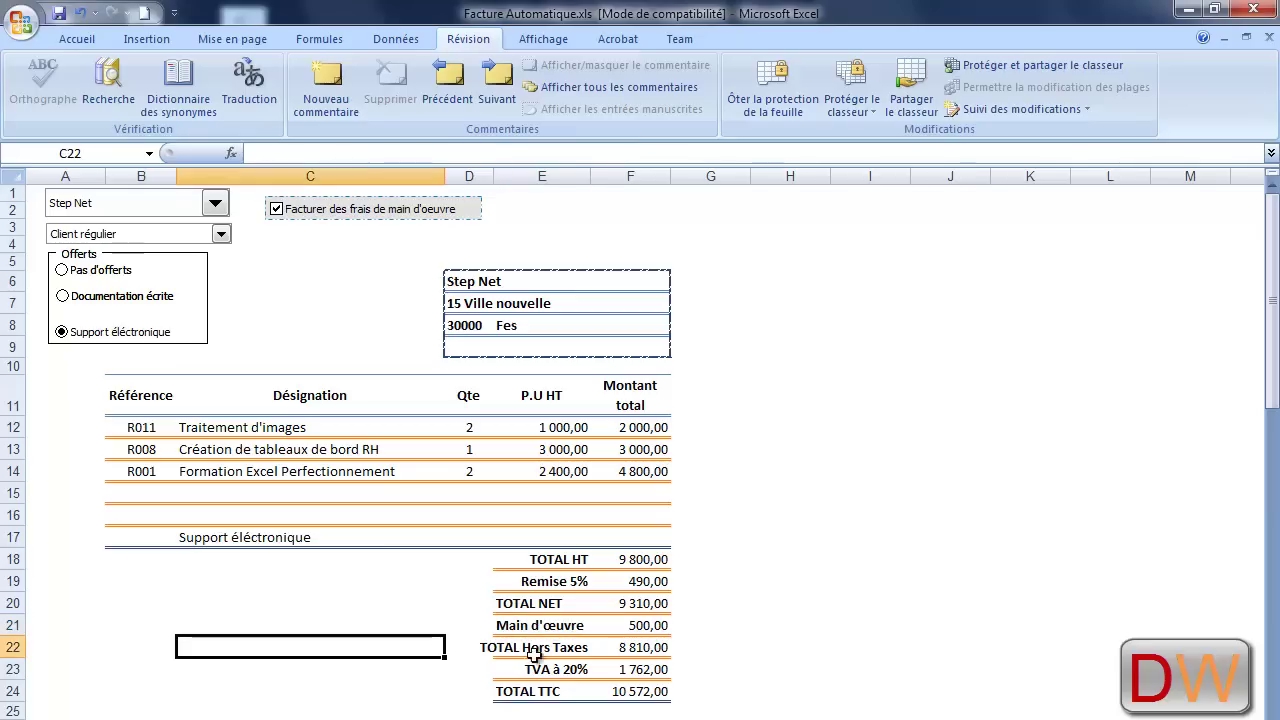
# - Examine the TOTAL Hors Taxes, TVA and TOTAL TTC rows of the invoice
pyautogui.click(516, 652)
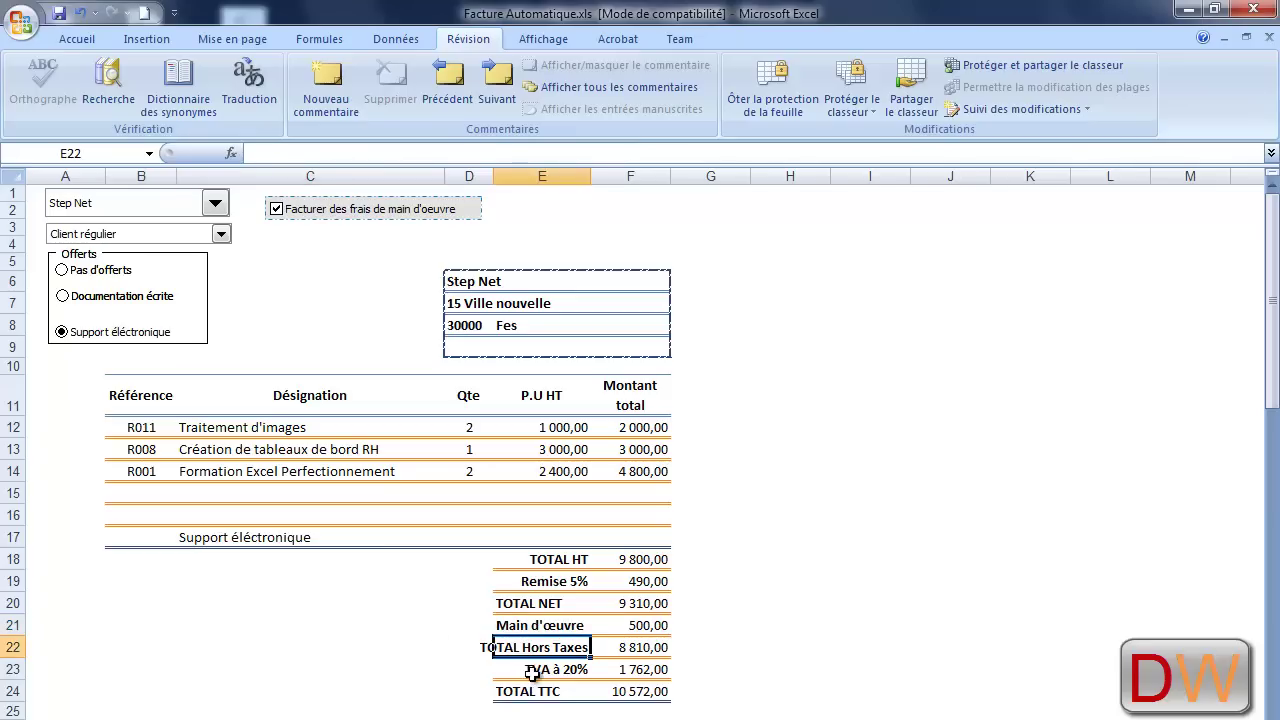
pyautogui.click(529, 673)
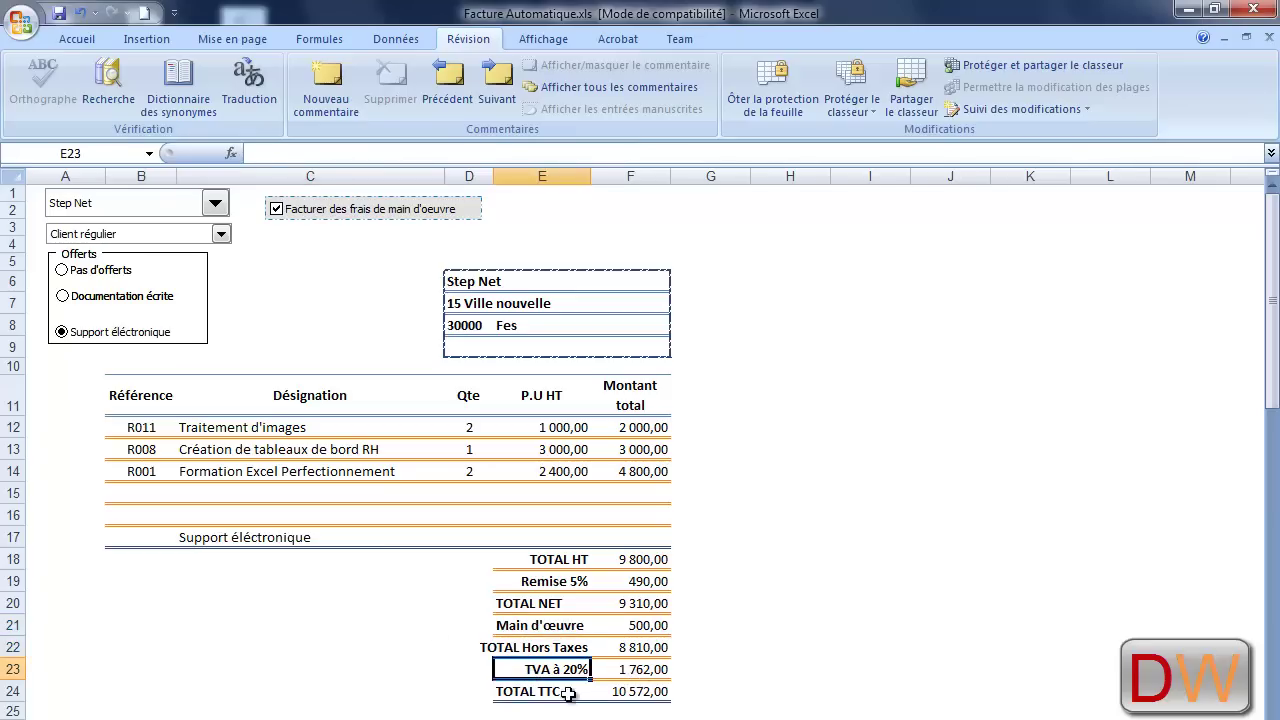
pyautogui.click(518, 694)
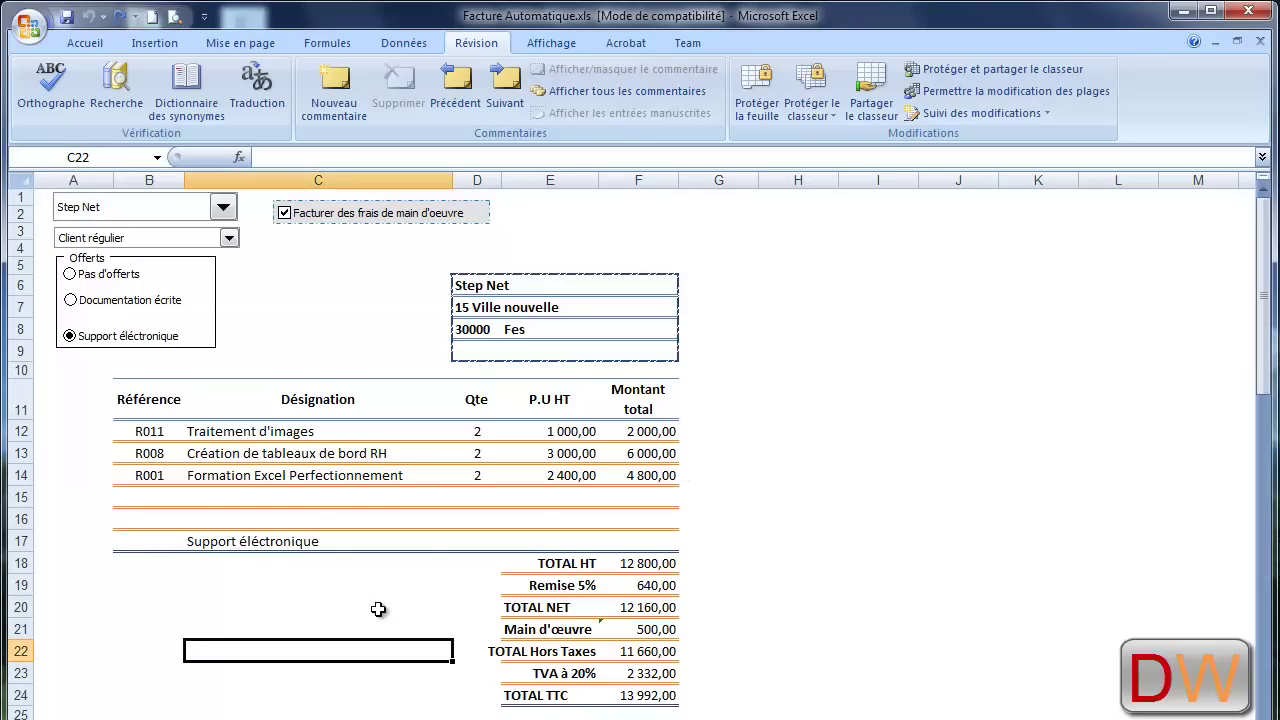
# - Set the quantity of Création de tableaux de bord RH in D13 to 5
pyautogui.scroll(-2, 378, 609)
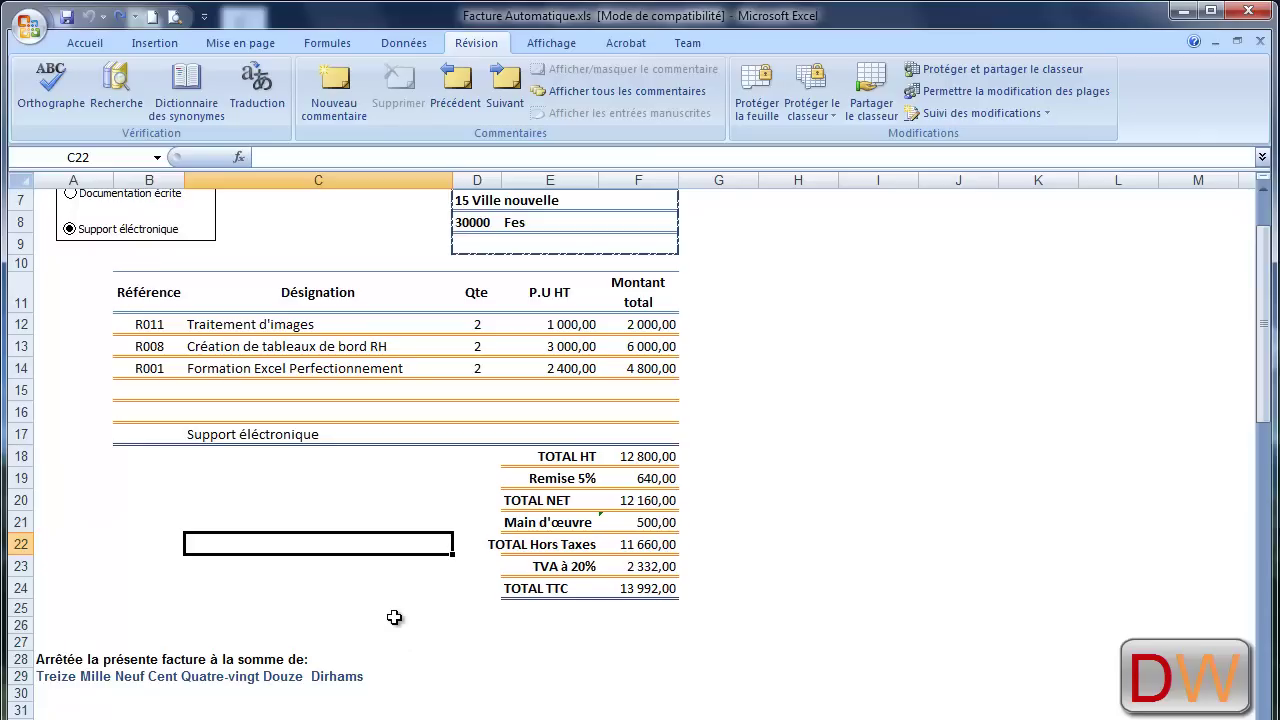
pyautogui.click(478, 346)
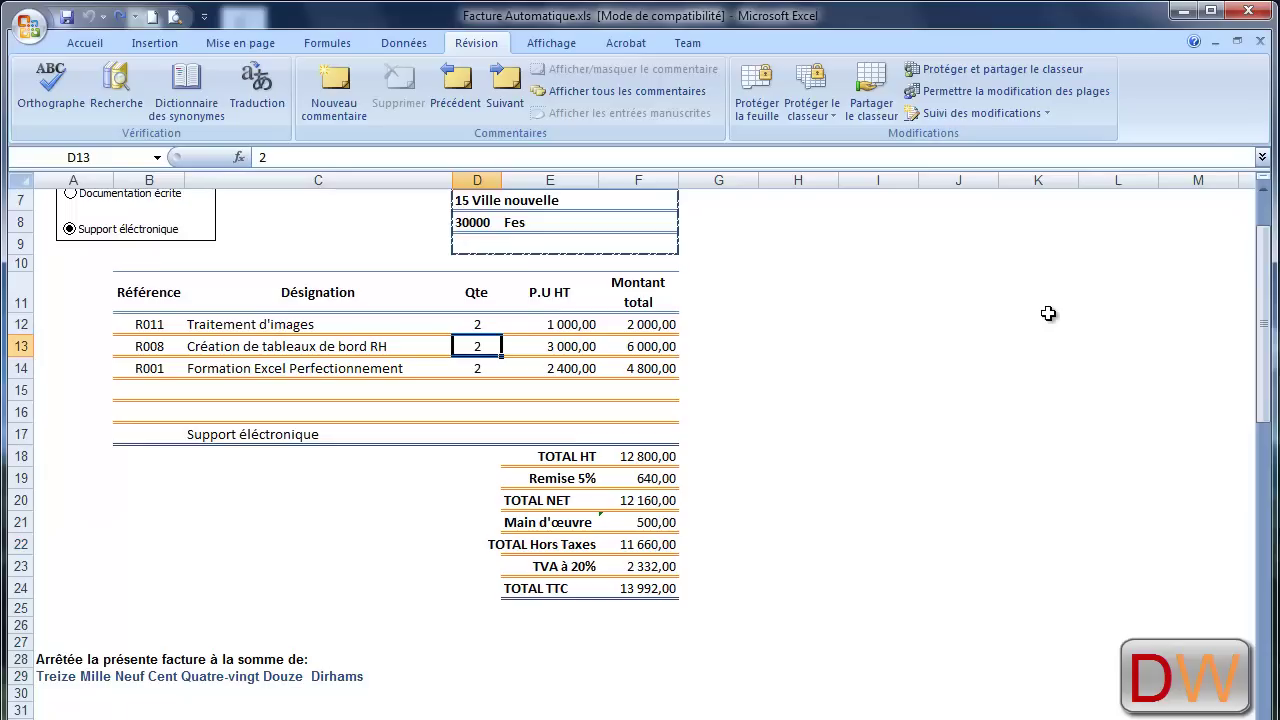
pyautogui.write('5')
pyautogui.press('Return')
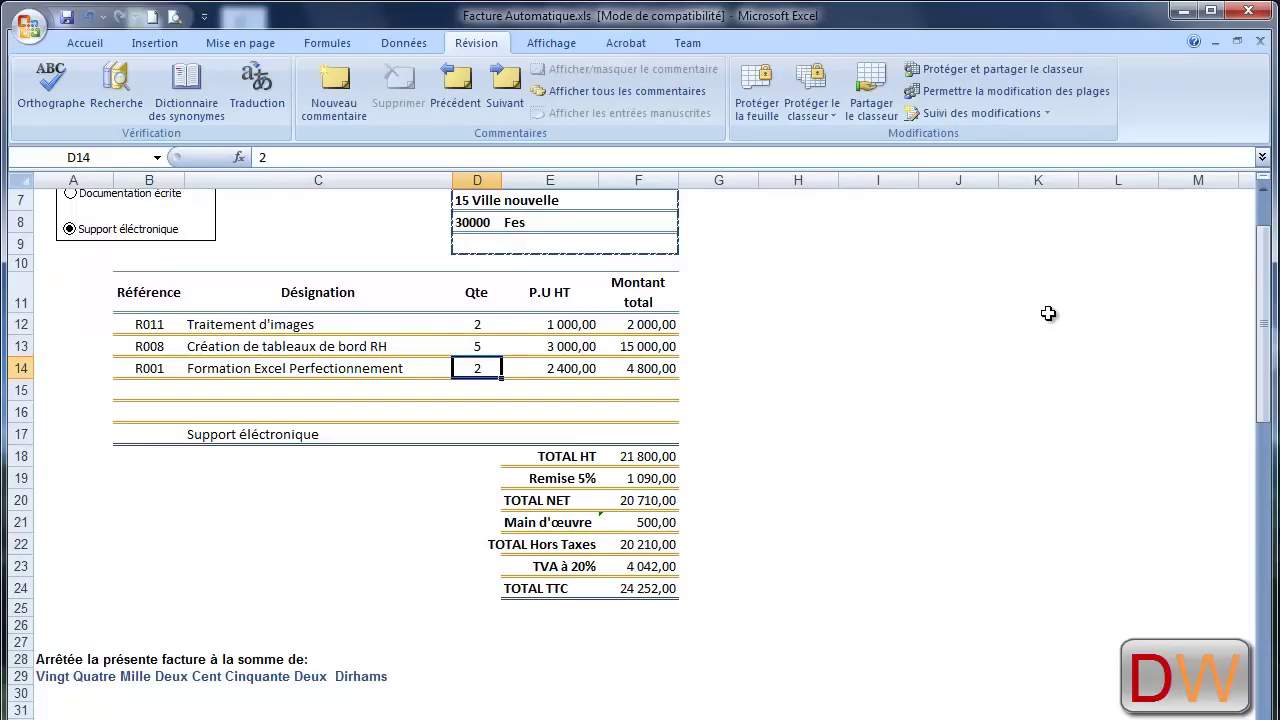